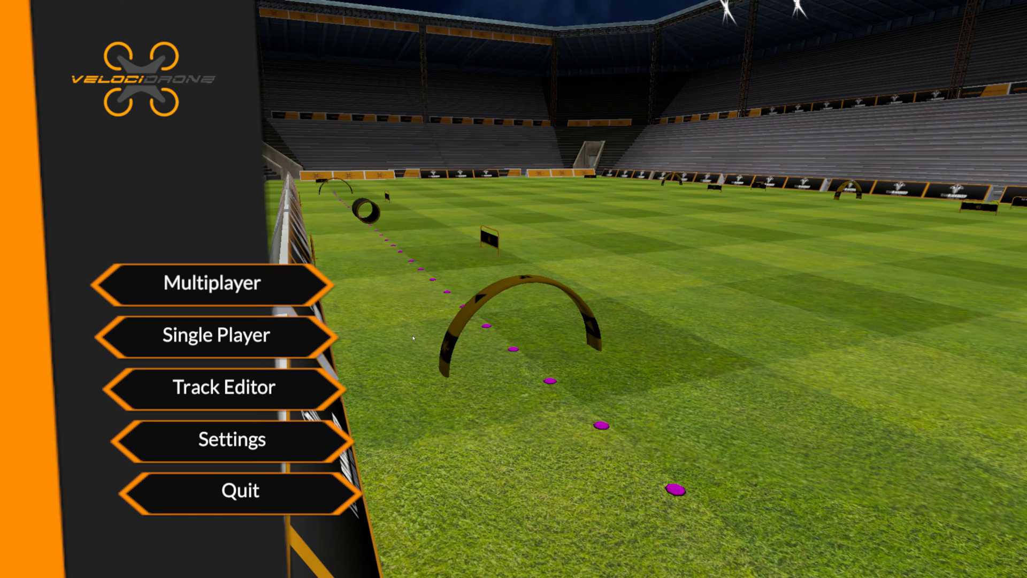
# Step: In Settings, flip Control System Polling to Fast and back to Normal, then go to Screen Settings
pyautogui.click(267, 427)
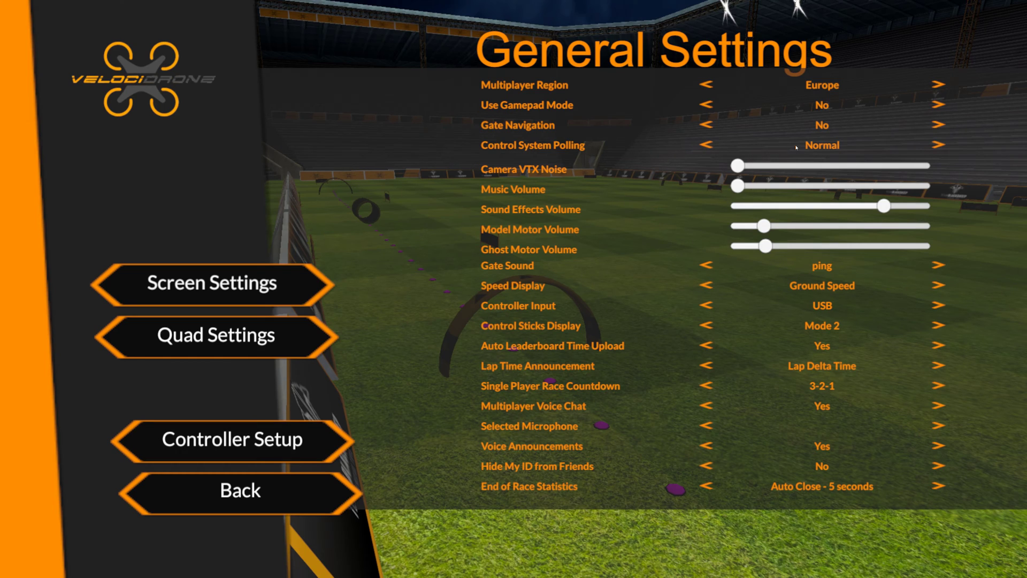
pyautogui.click(938, 145)
pyautogui.click(706, 145)
pyautogui.click(200, 286)
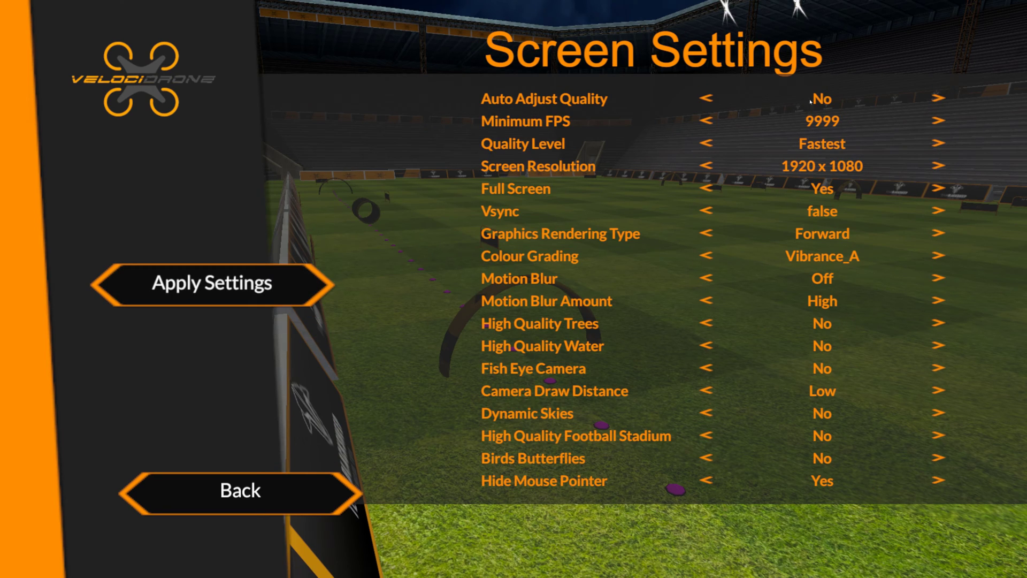
# Step: Set the Minimum FPS to 60
pyautogui.click(709, 120)
pyautogui.click(932, 122)
pyautogui.click(932, 123)
# Step: Set the screen resolution to 800 x 600 and turn Vsync on
pyautogui.click(707, 167)
pyautogui.click(706, 167)
pyautogui.click(707, 167)
pyautogui.click(706, 167)
pyautogui.click(707, 167)
pyautogui.click(707, 167)
pyautogui.click(707, 167)
pyautogui.click(706, 166)
pyautogui.click(706, 166)
pyautogui.click(706, 166)
pyautogui.click(706, 166)
pyautogui.click(706, 166)
pyautogui.click(706, 166)
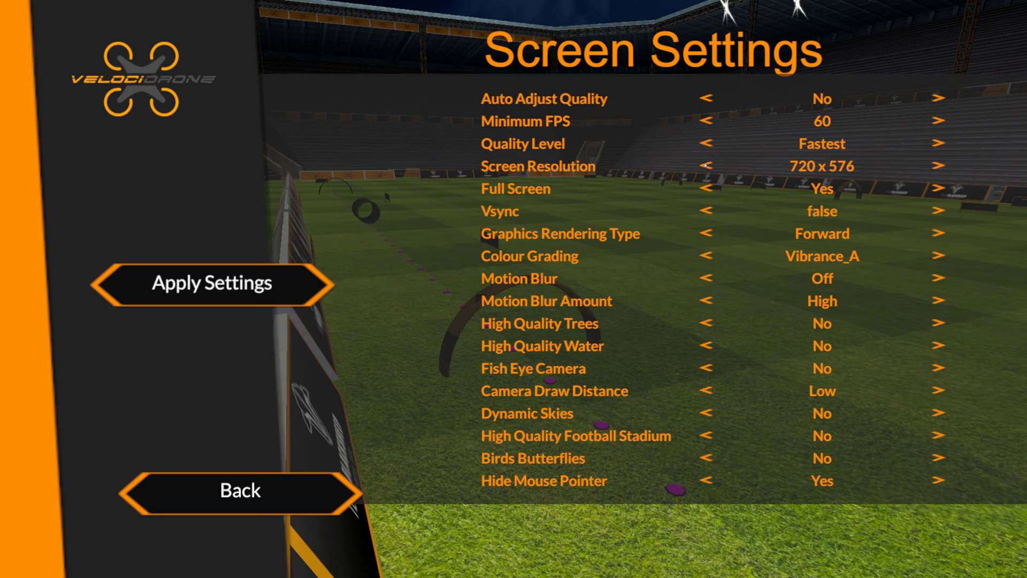
pyautogui.click(936, 167)
pyautogui.click(936, 211)
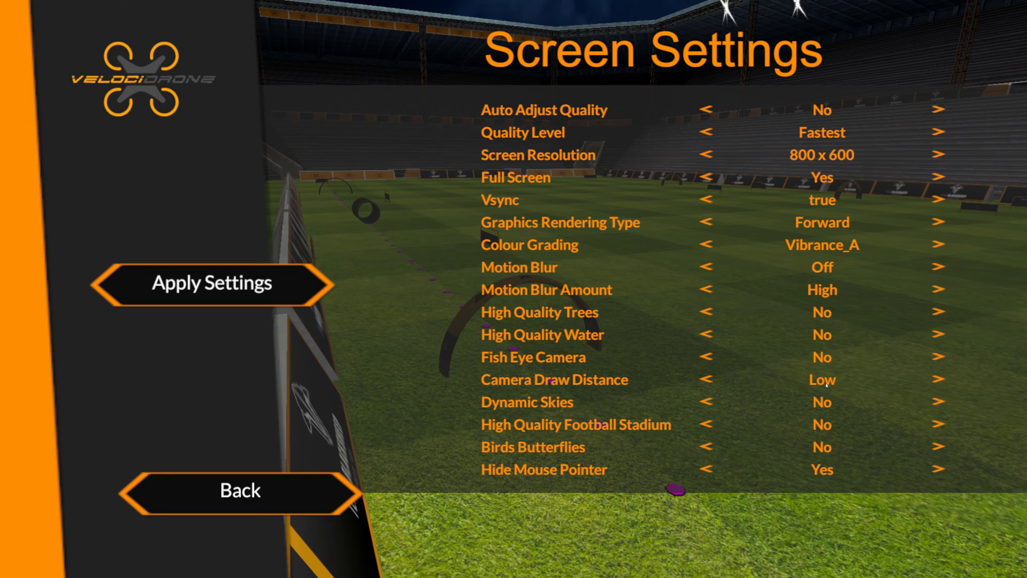
pyautogui.click(939, 380)
pyautogui.click(707, 379)
pyautogui.click(707, 380)
pyautogui.click(239, 502)
# Step: Open Quad Settings and nudge the Camera Angle slider
pyautogui.click(227, 353)
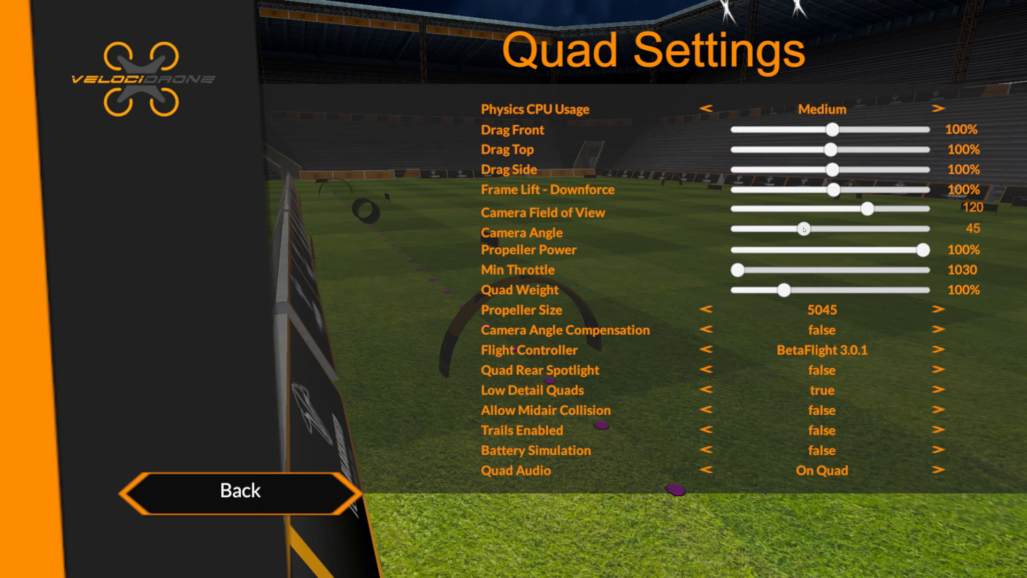
pyautogui.moveTo(803, 229)
pyautogui.mouseDown()
pyautogui.moveTo(834, 230)
pyautogui.moveTo(804, 224)
pyautogui.mouseUp()
# Step: Return to the main menu, start a Single Player race and confirm the quad model
pyautogui.click(284, 492)
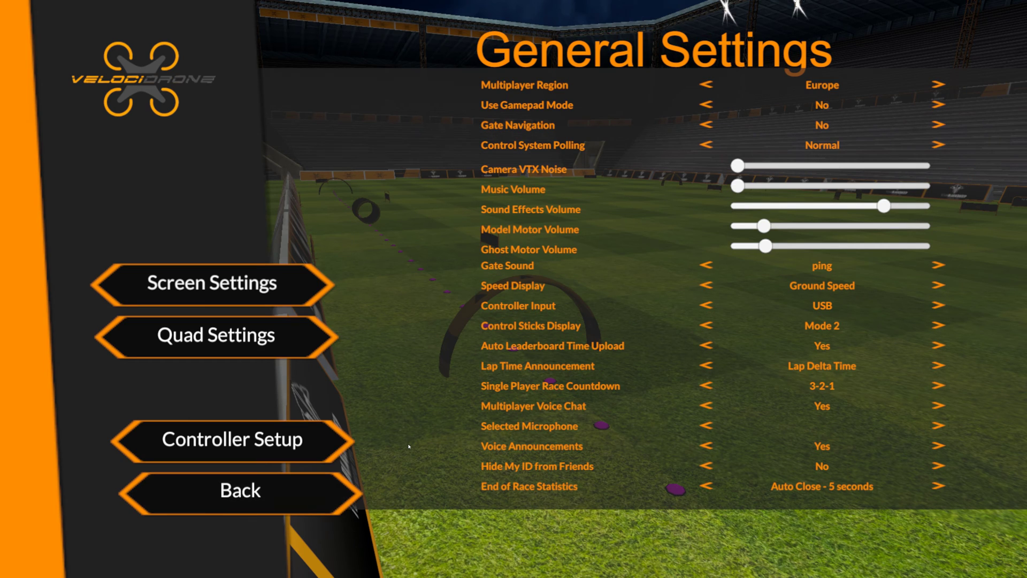
pyautogui.click(275, 495)
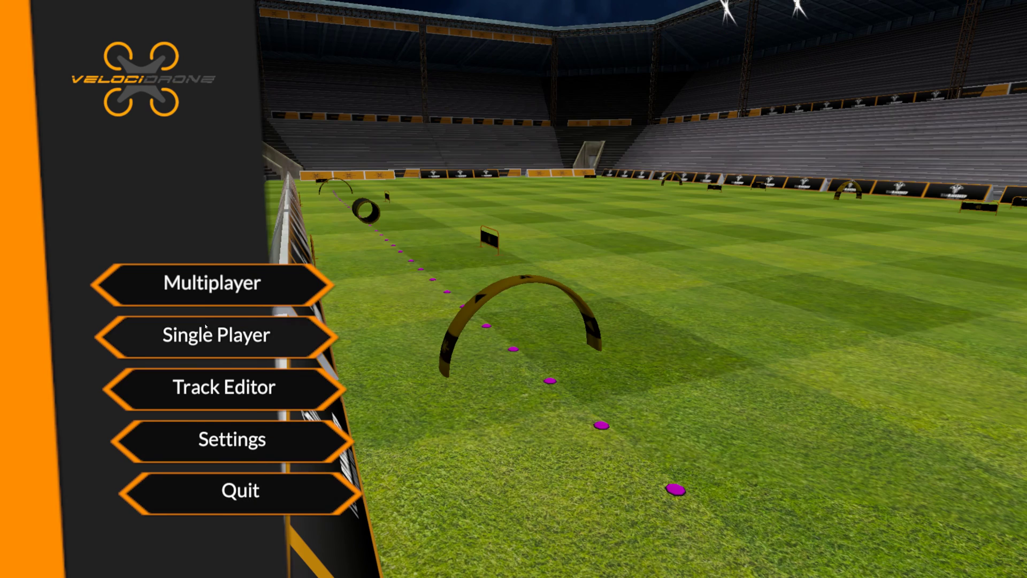
pyautogui.click(214, 334)
pyautogui.click(709, 489)
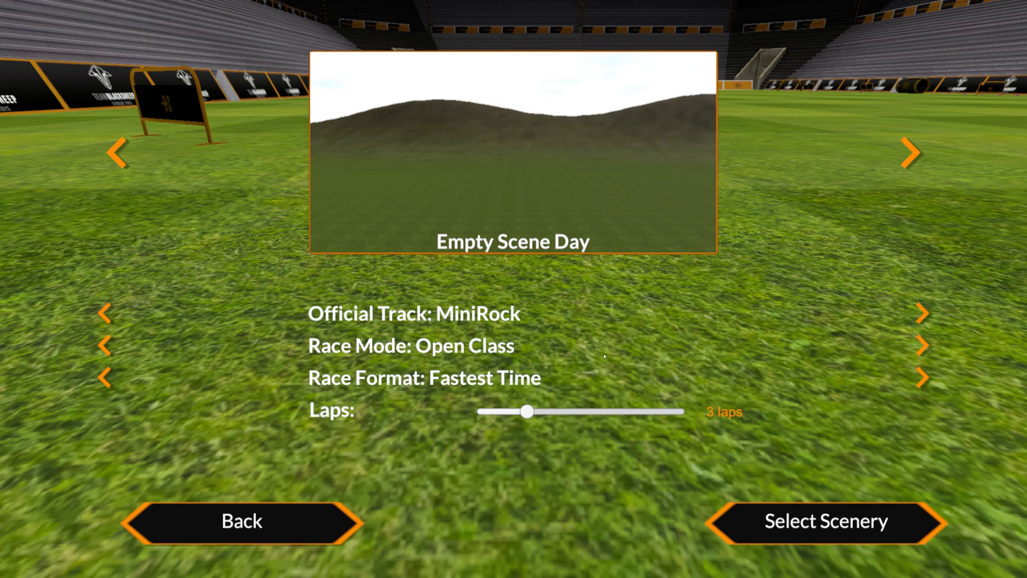
pyautogui.click(755, 510)
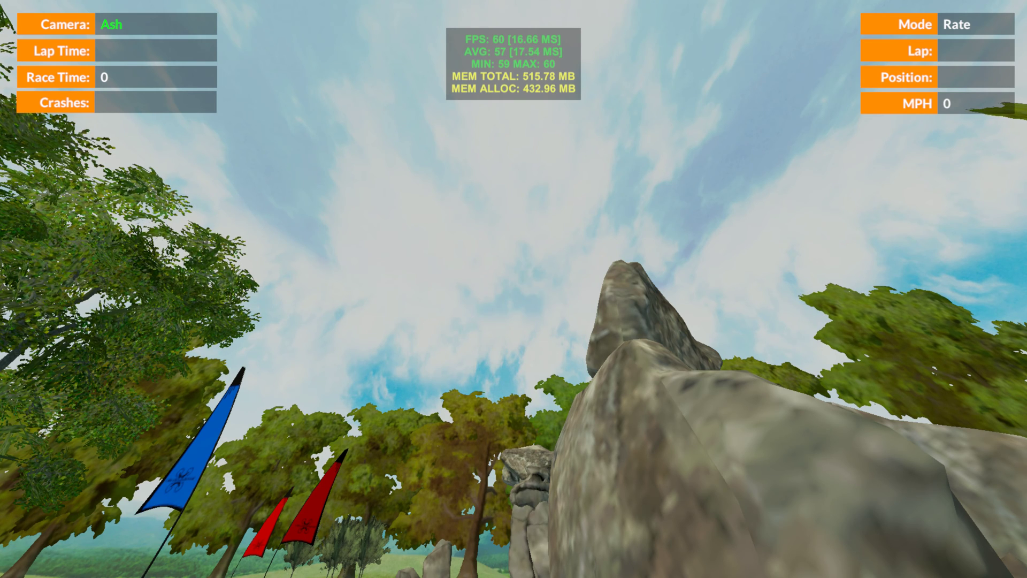
pyautogui.moveTo(413, 22)
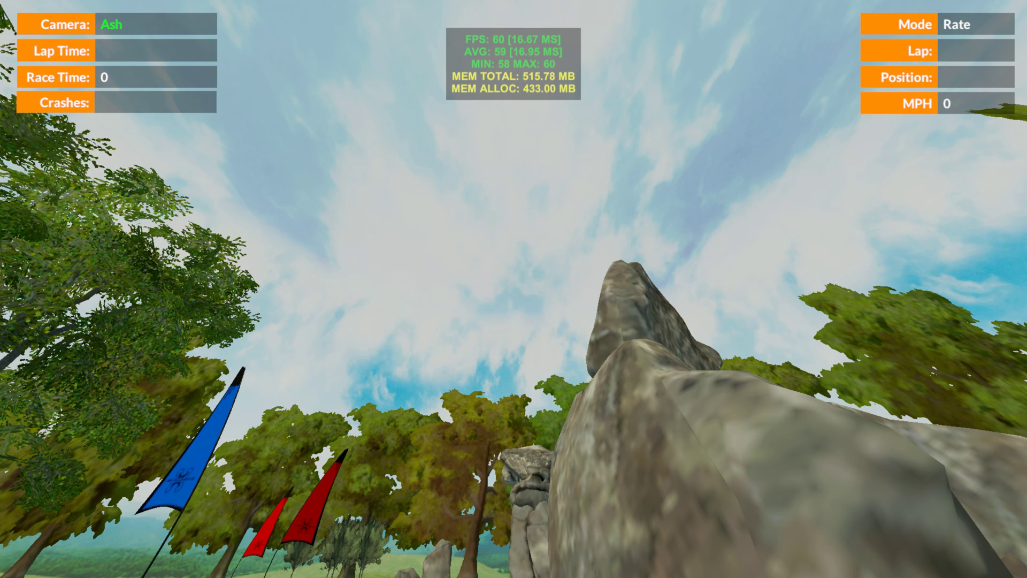
pyautogui.moveTo(518, 75)
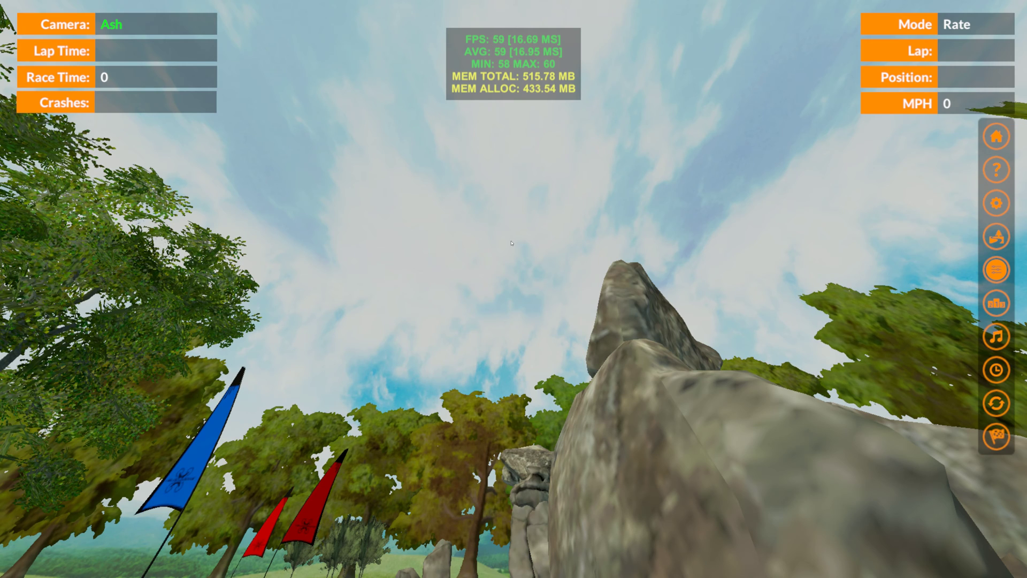
# Step: Cycle graphics quality with the Q hotkey through Fast, Simple, Fast, ending on Fastest
pyautogui.press('q')
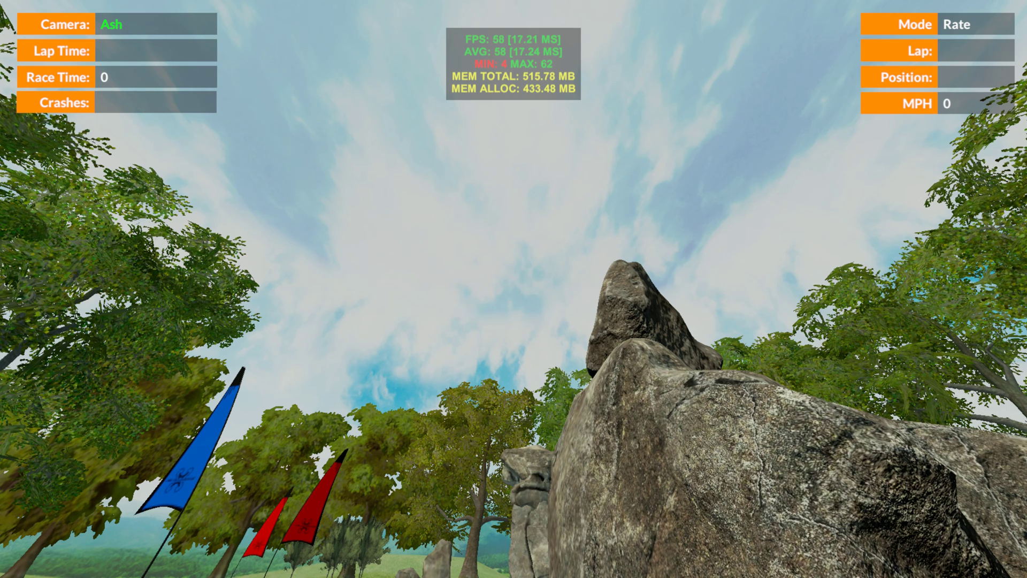
pyautogui.moveTo(681, 377)
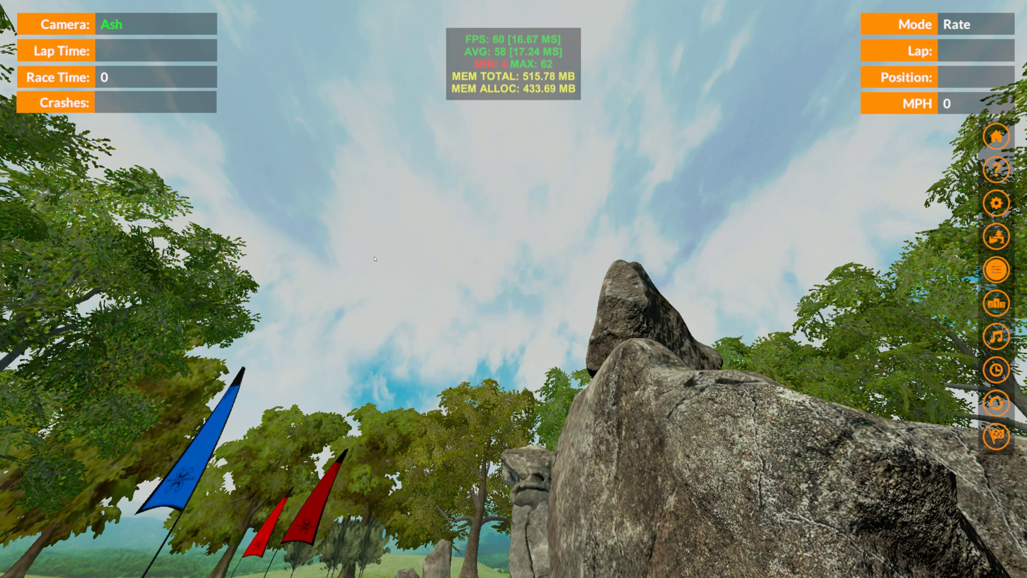
pyautogui.press('q')
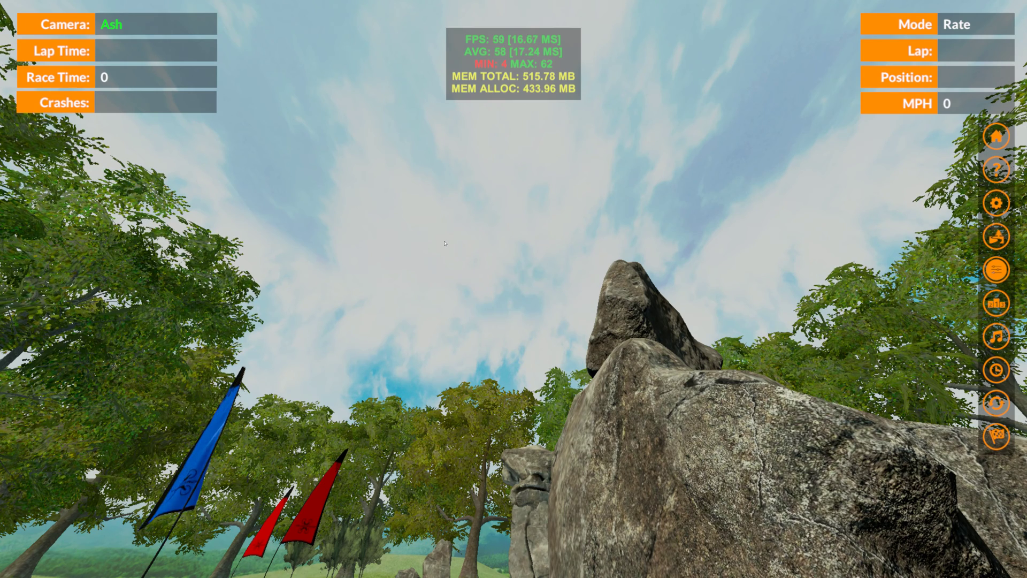
pyautogui.press('q')
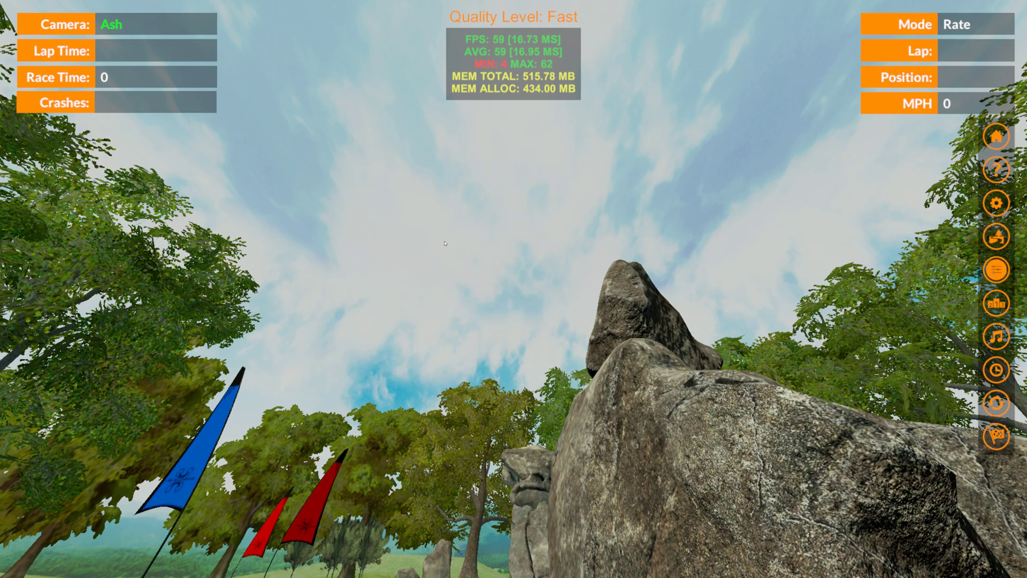
pyautogui.press('q')
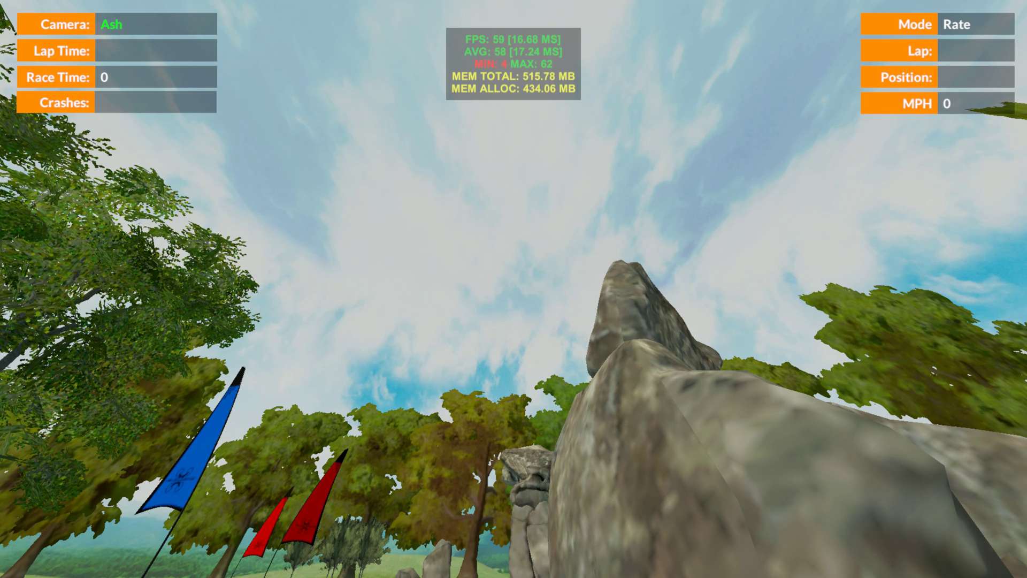
pyautogui.moveTo(445, 243)
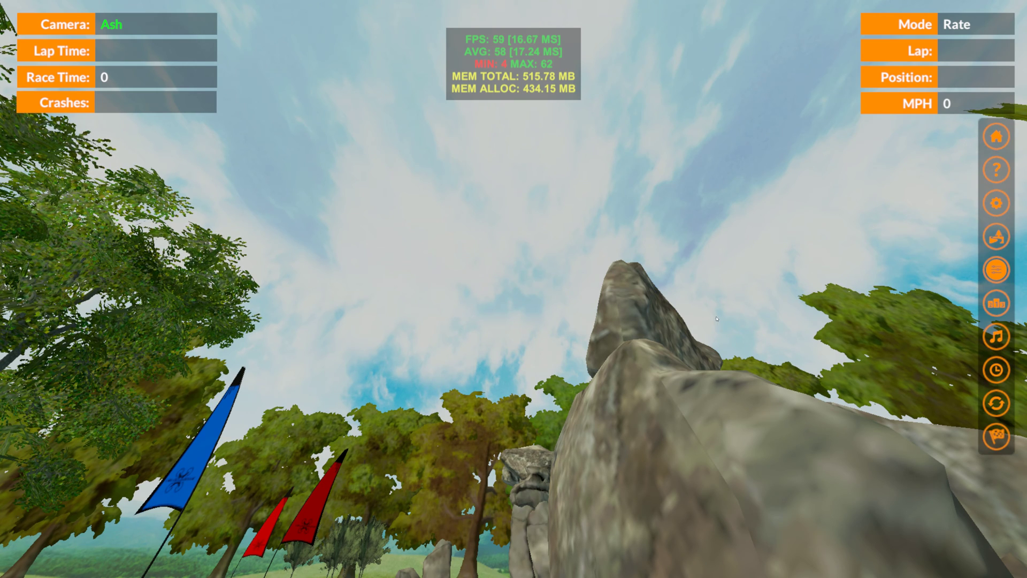
# Step: Open Advanced Drone Setup, exit it, then reopen it on the Profile 2 PID and rates page
pyautogui.click(996, 202)
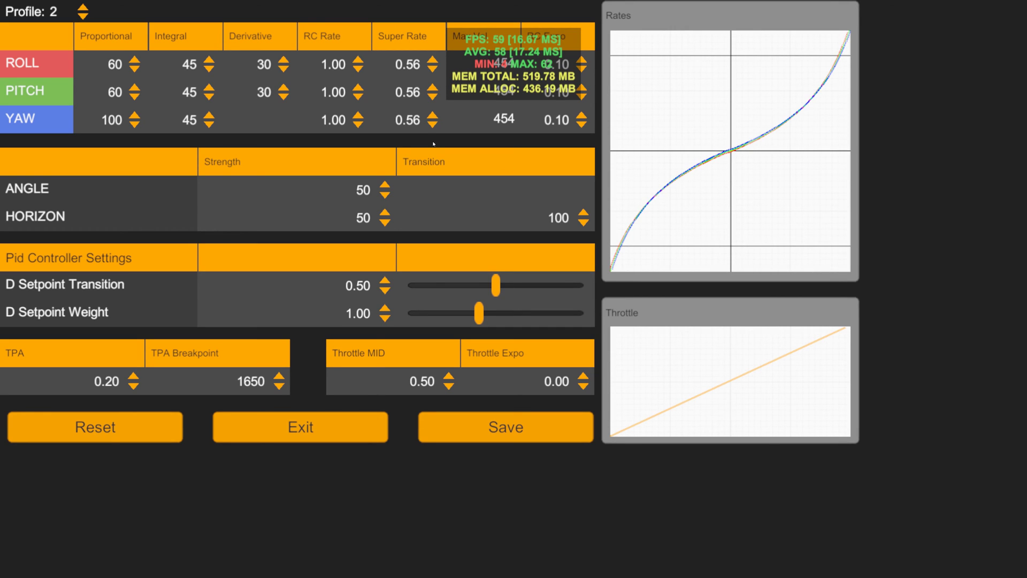
pyautogui.click(323, 436)
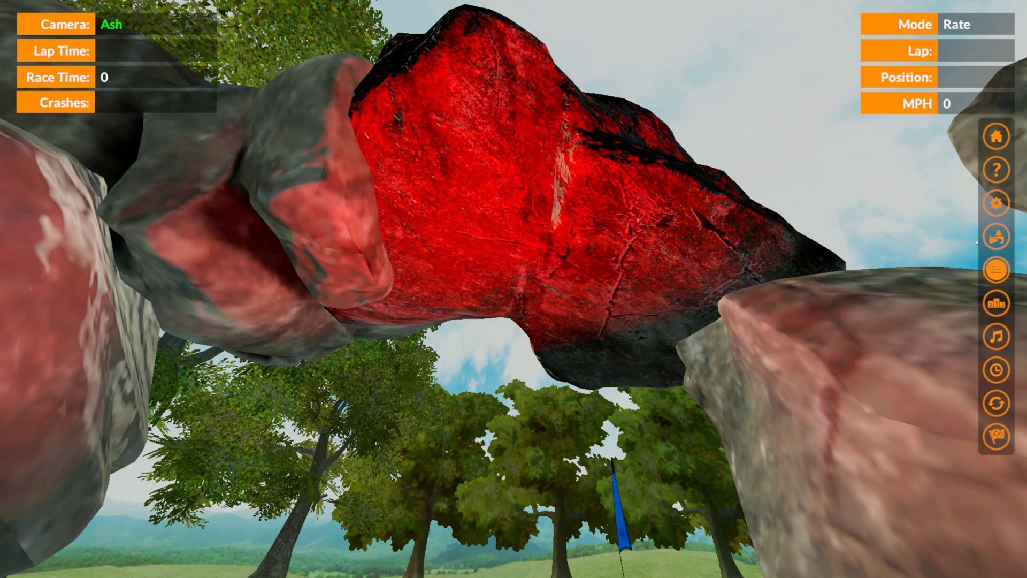
pyautogui.click(996, 203)
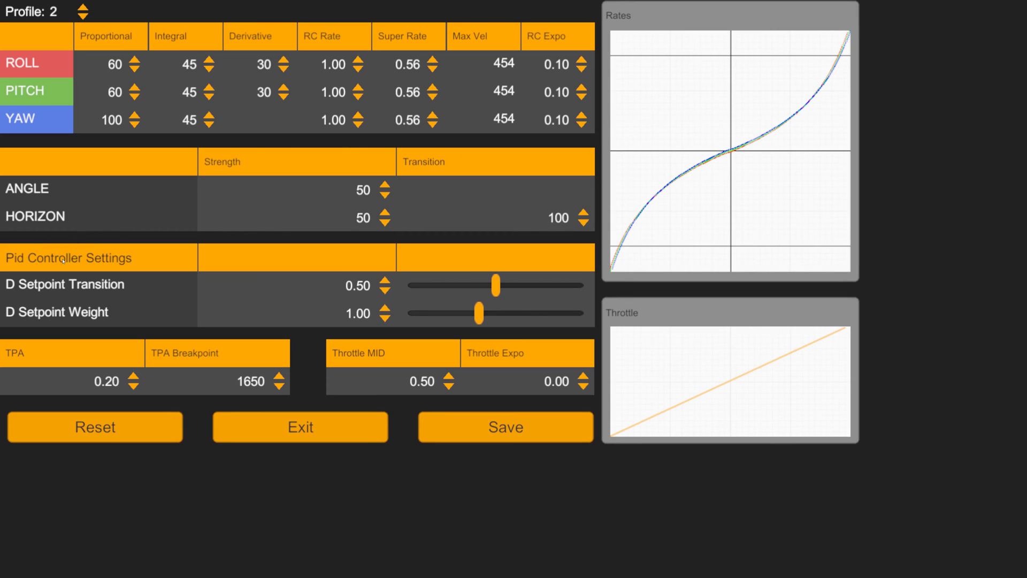